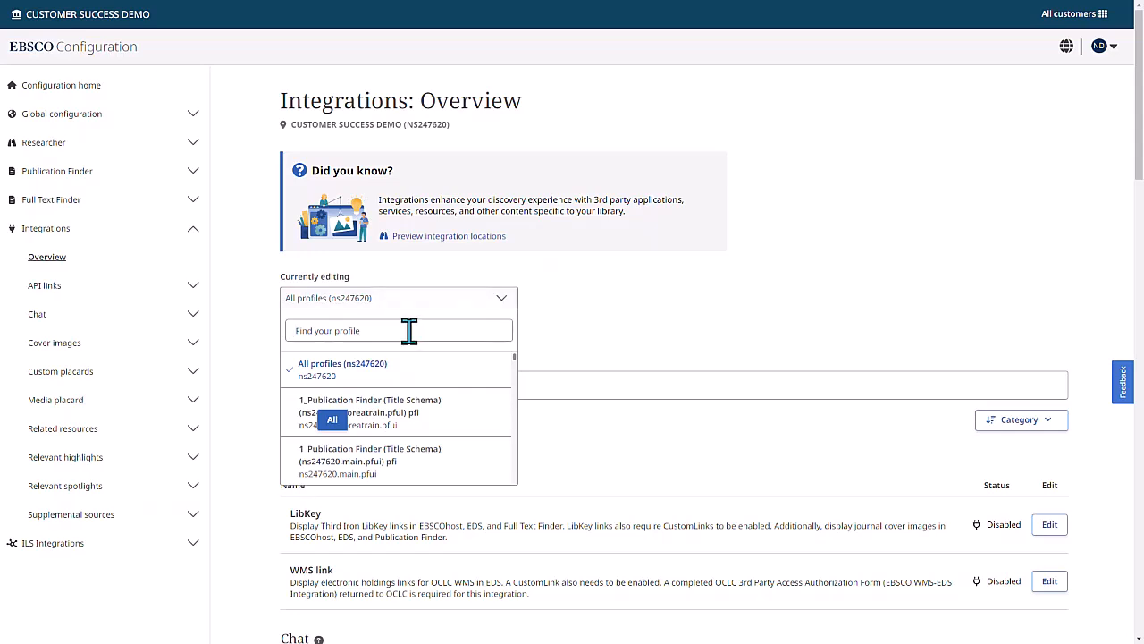
Select the OneSearch (test) profile as the one to edit
text(one)
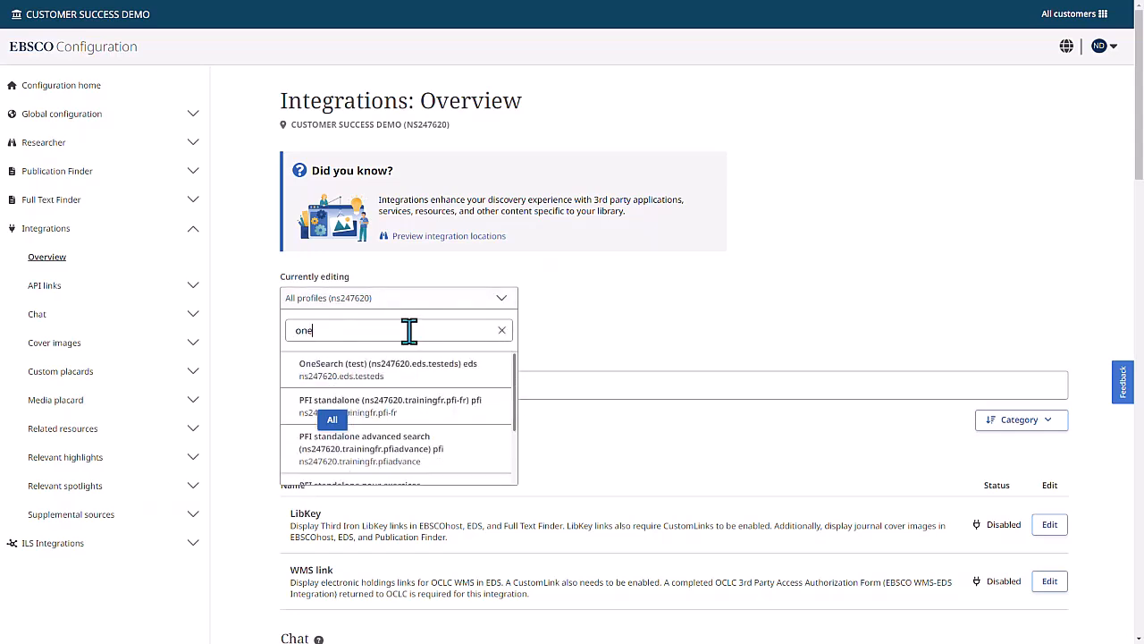
click(417, 369)
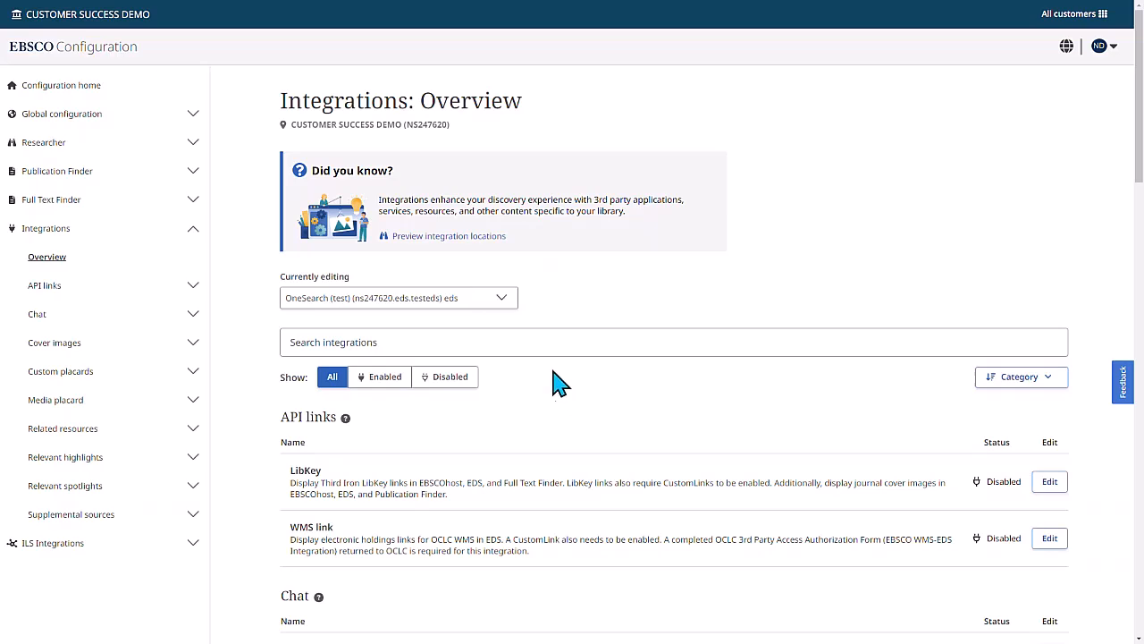
Search the integrations for "custom" and clear the search
click(367, 342)
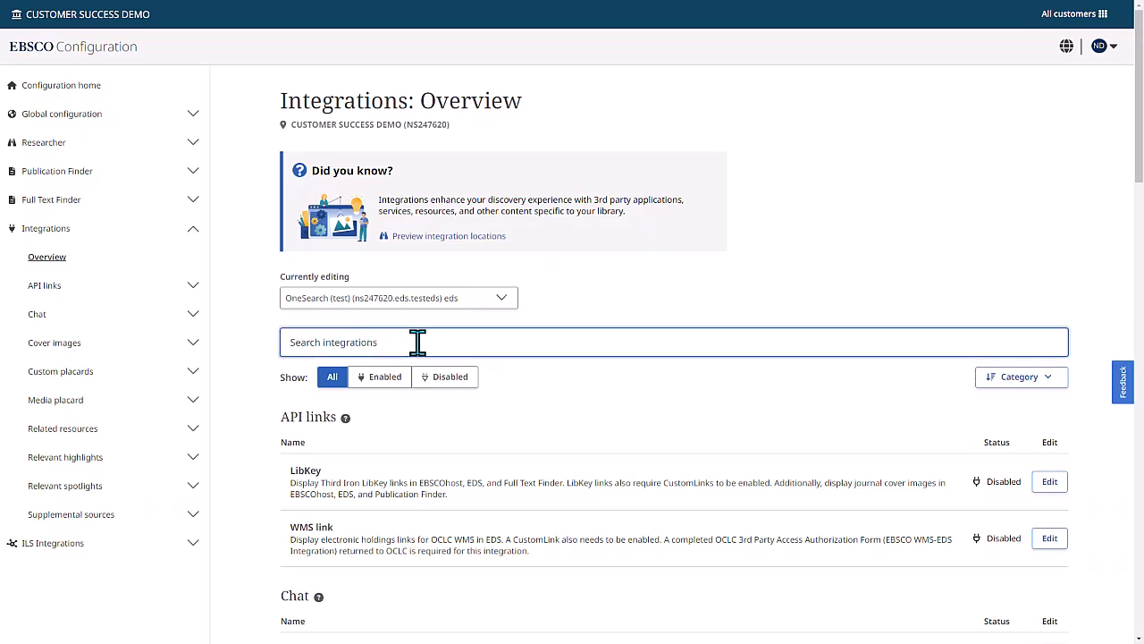
text(custom)
key(BackSpace)
key(BackSpace)
key(BackSpace)
key(BackSpace)
key(BackSpace)
key(BackSpace)
Check the integrations' sort options and list only the enabled ones before returning to the full list
click(1027, 378)
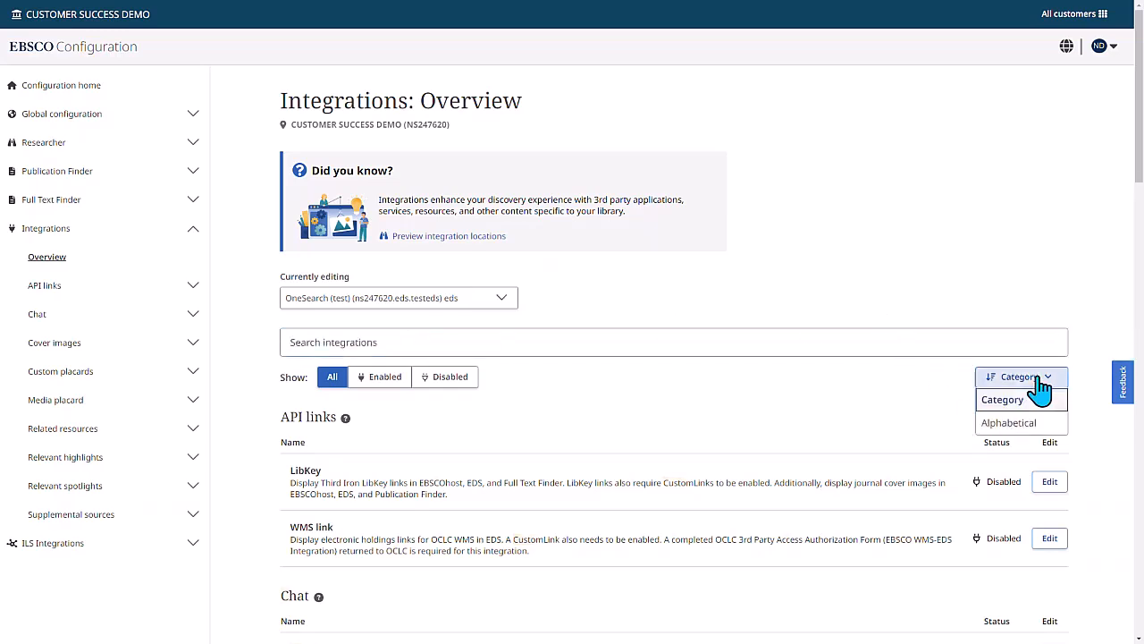
click(943, 398)
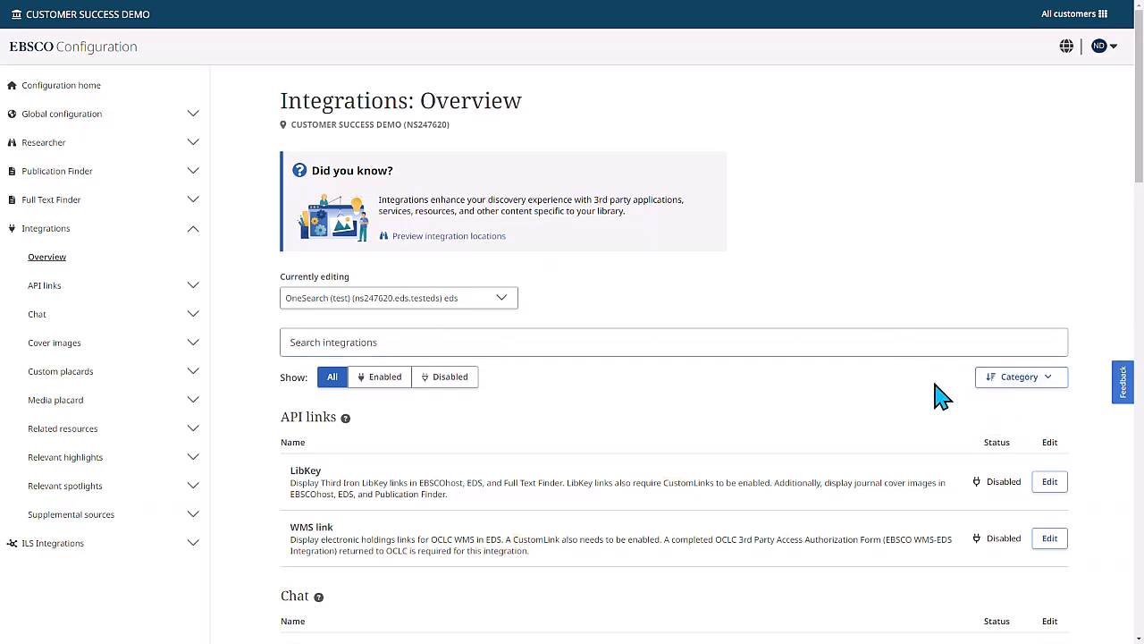
click(379, 385)
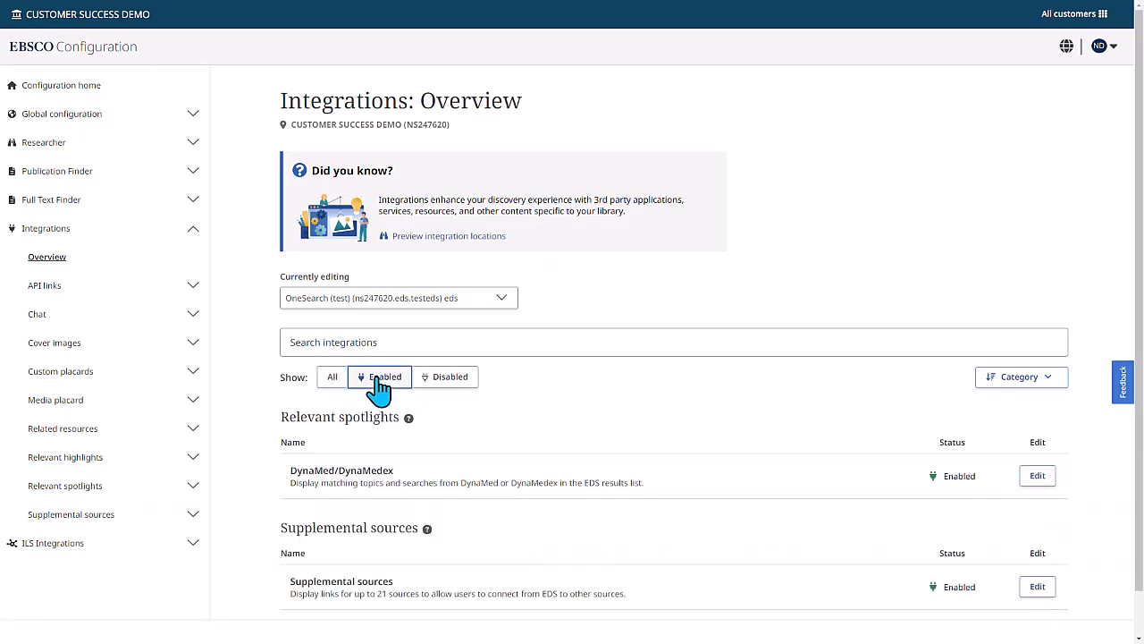
scroll(262, 389, down, 1)
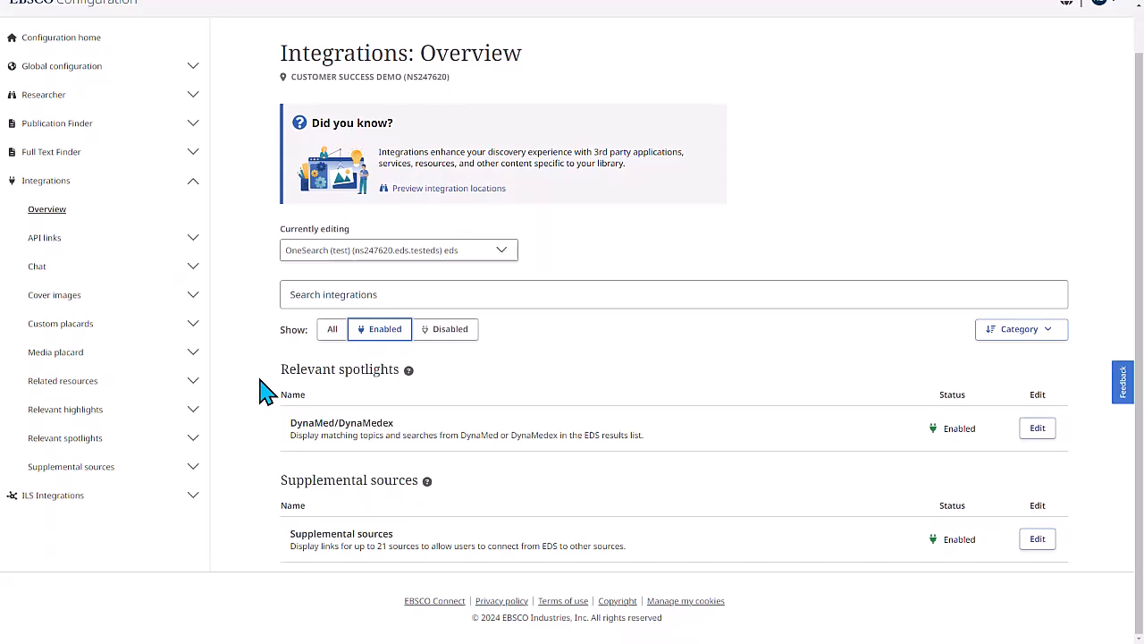
click(332, 336)
Open the Custom placards integration for editing and enable it with the Custom setting
scroll(608, 402, down, 10)
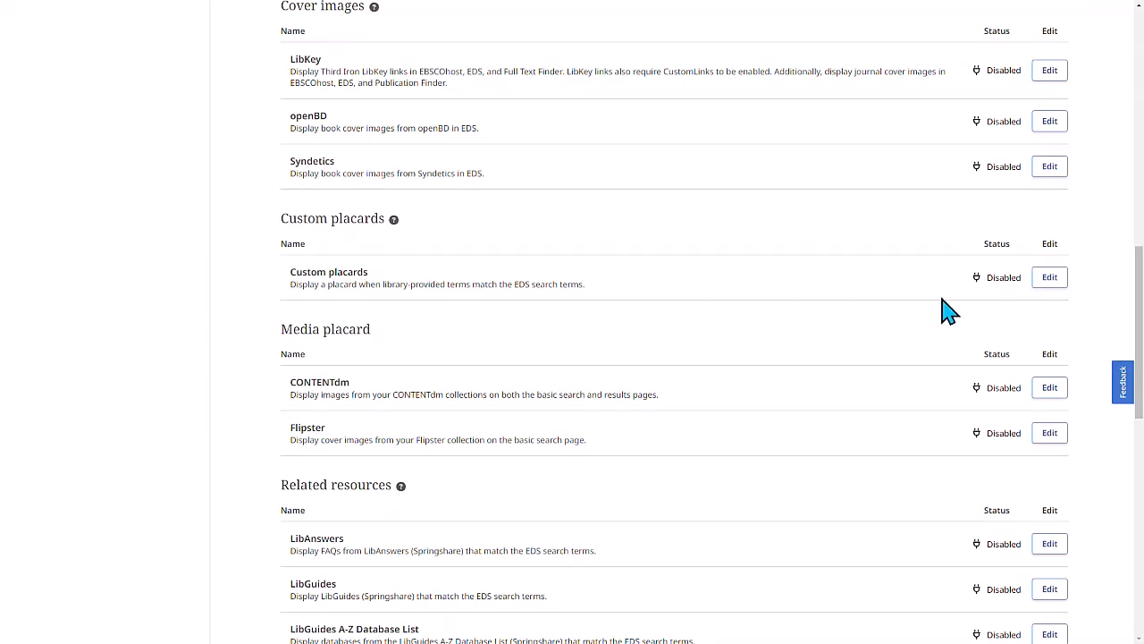
click(1053, 282)
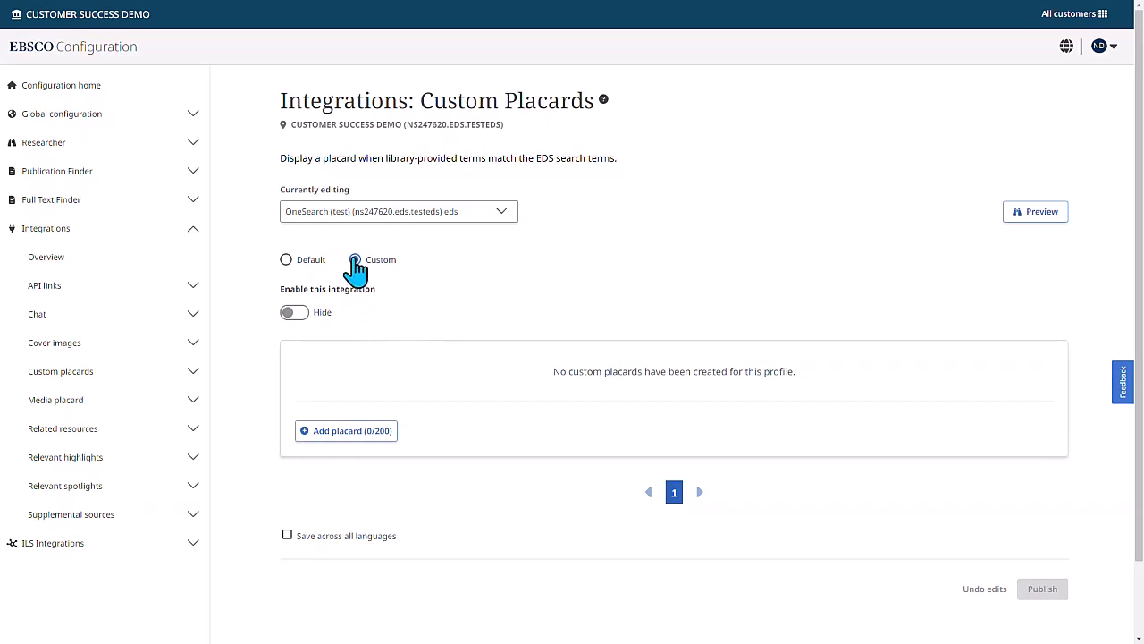
click(295, 313)
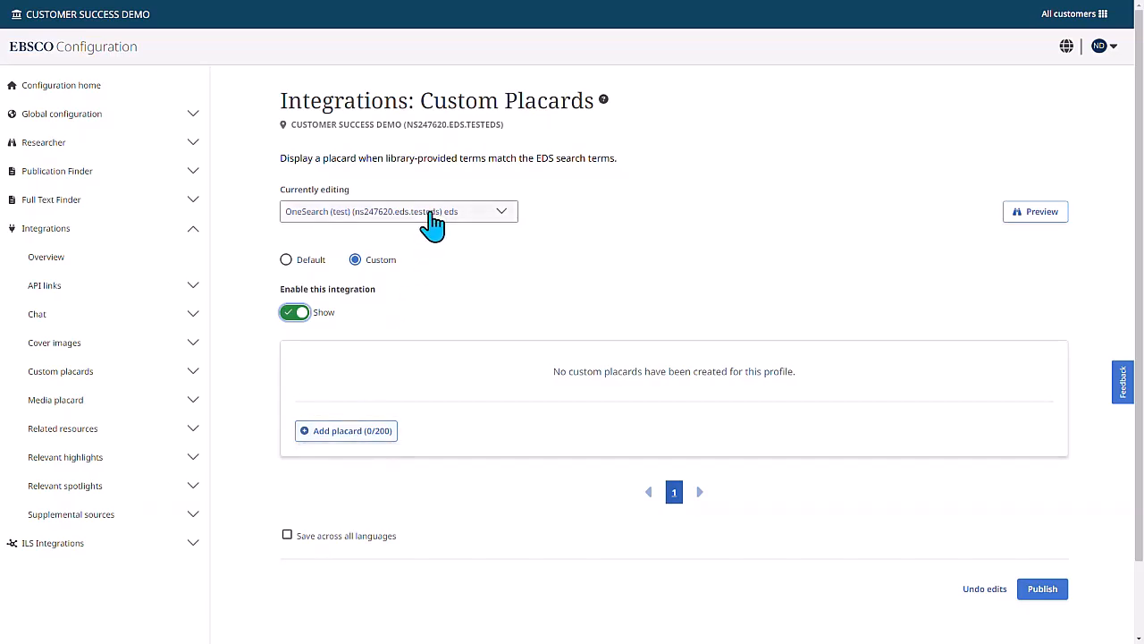
click(380, 435)
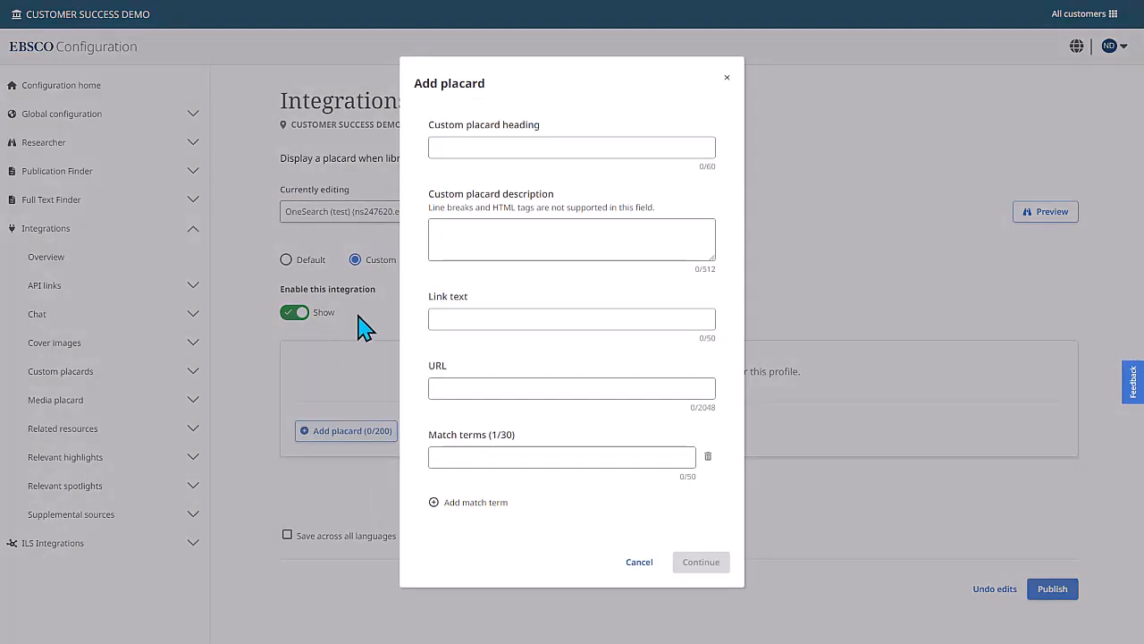
click(478, 147)
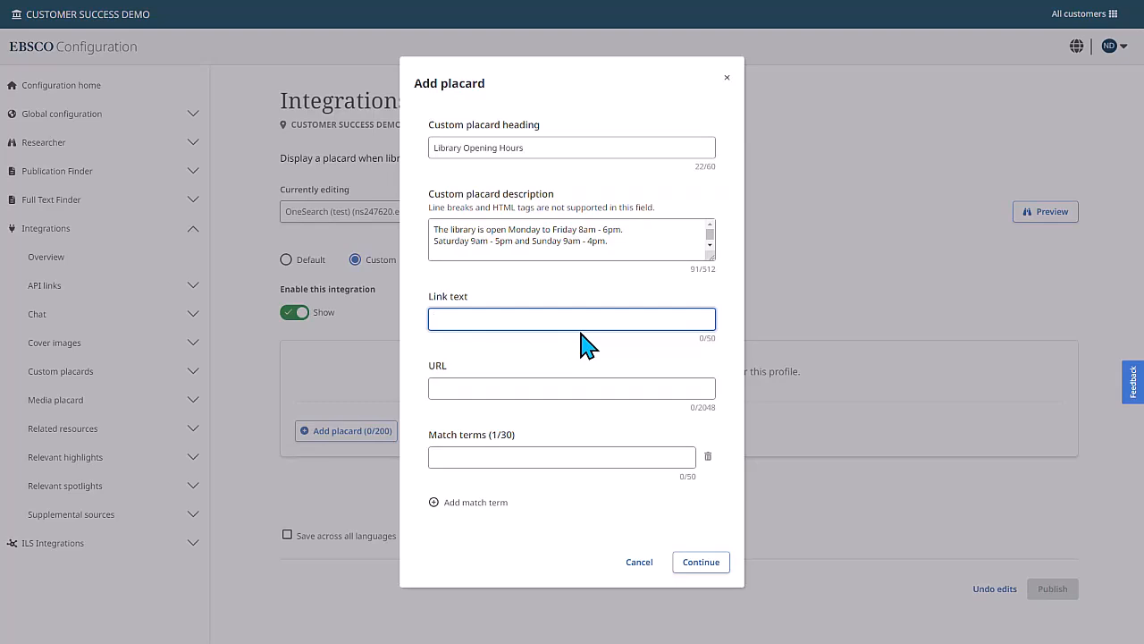
text(Library website)
click(564, 385)
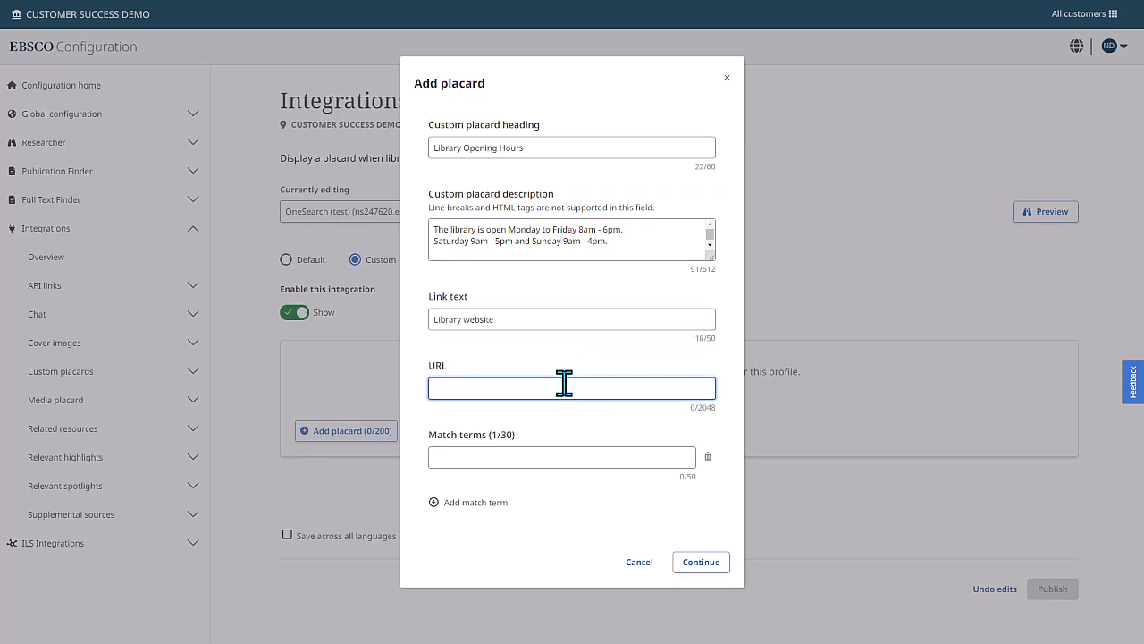
text(https://connect.ebsco.com)
Enter the match terms "opening hours", "closing times", "library open", "library" and "library close", and confirm the placard
click(507, 456)
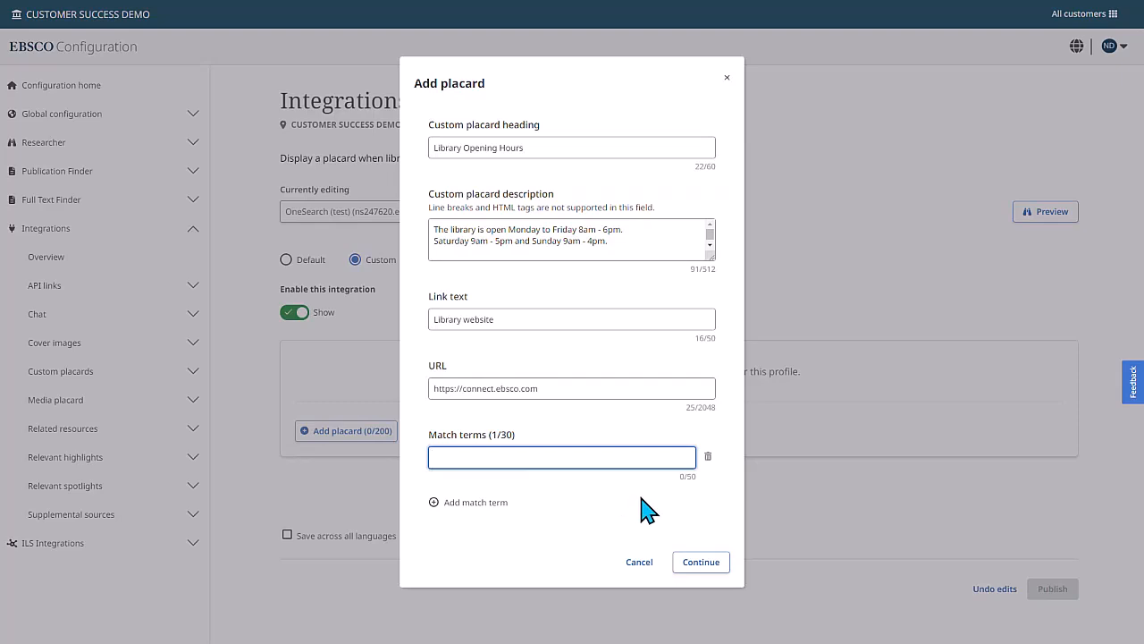
text(opening o)
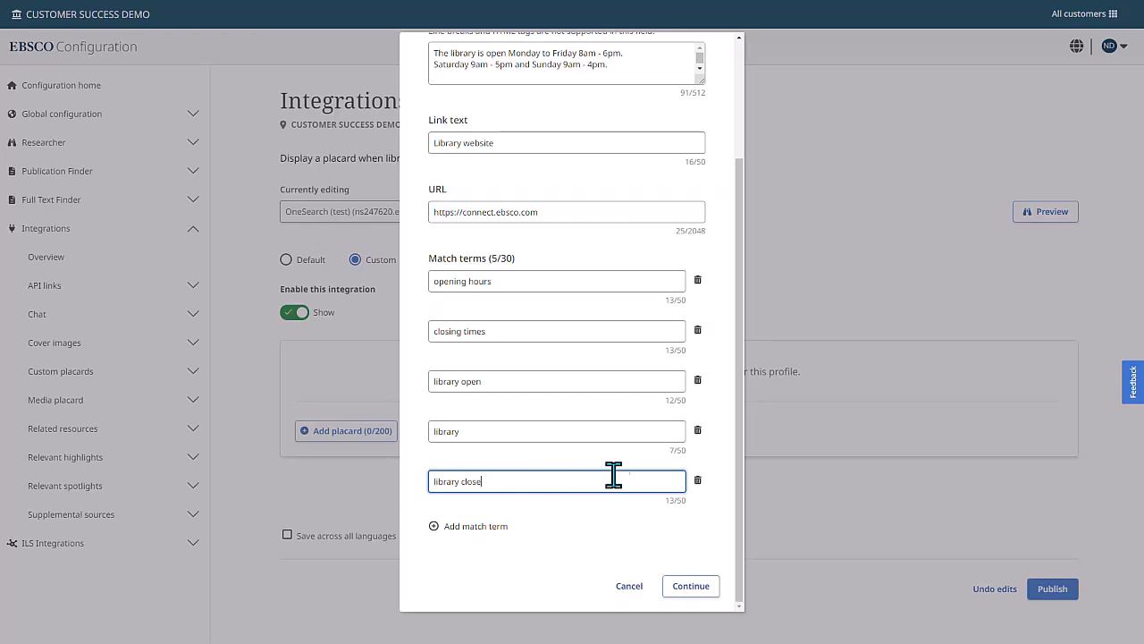
click(700, 551)
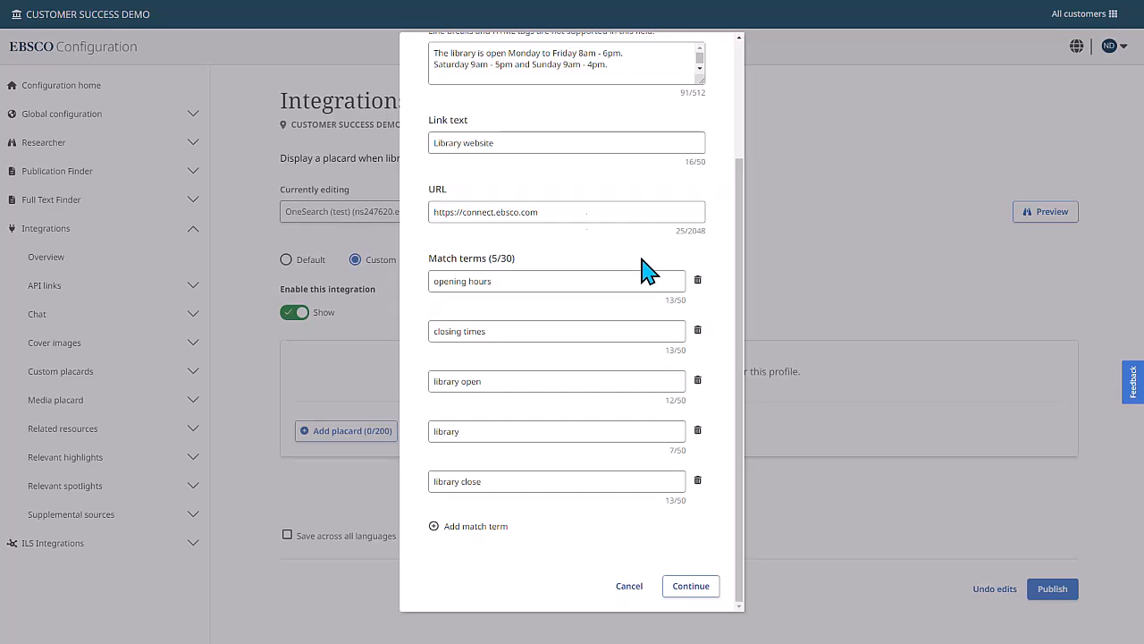
scroll(683, 229, up, 4)
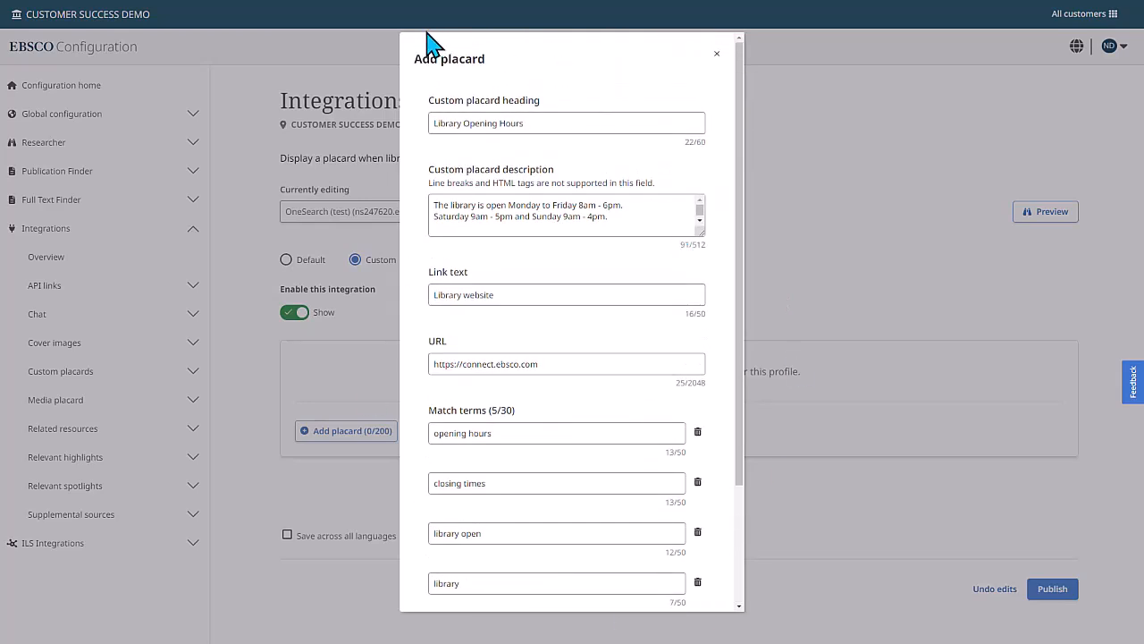
scroll(420, 384, down, 4)
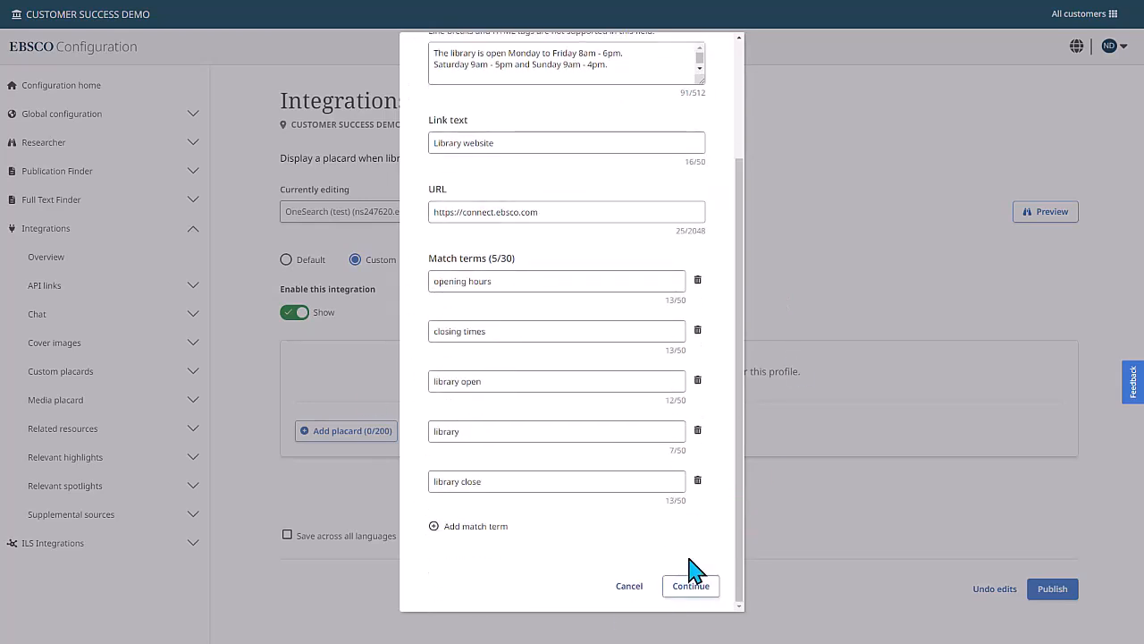
click(693, 588)
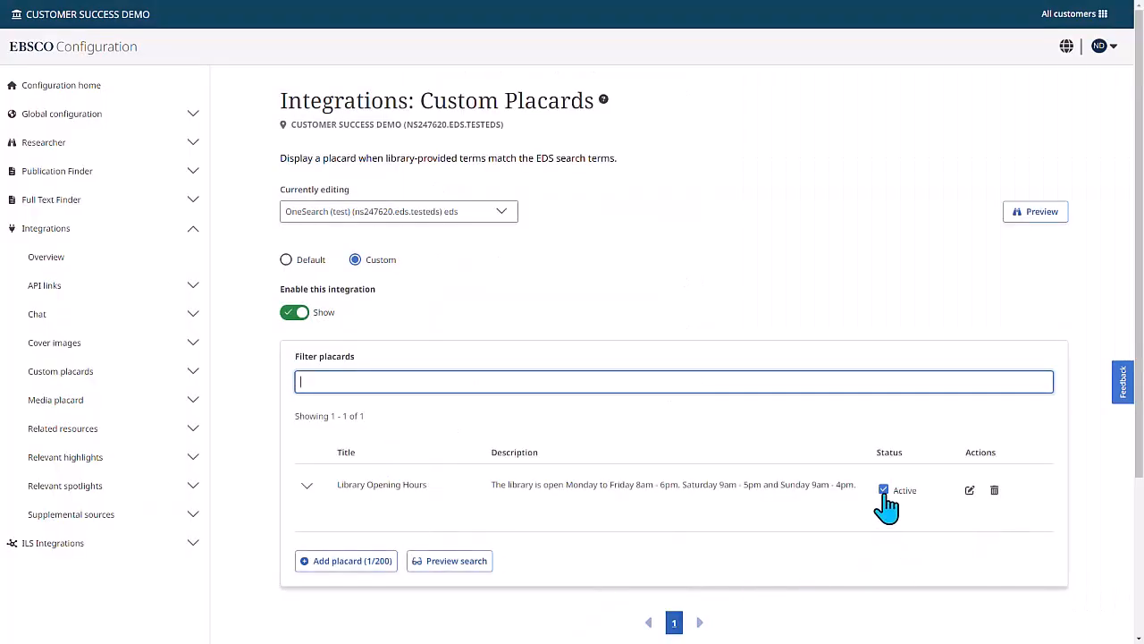
Review the new placard's match terms and link, and publish the changes for the OneSearch (test) profile
click(305, 487)
scroll(339, 518, down, 3)
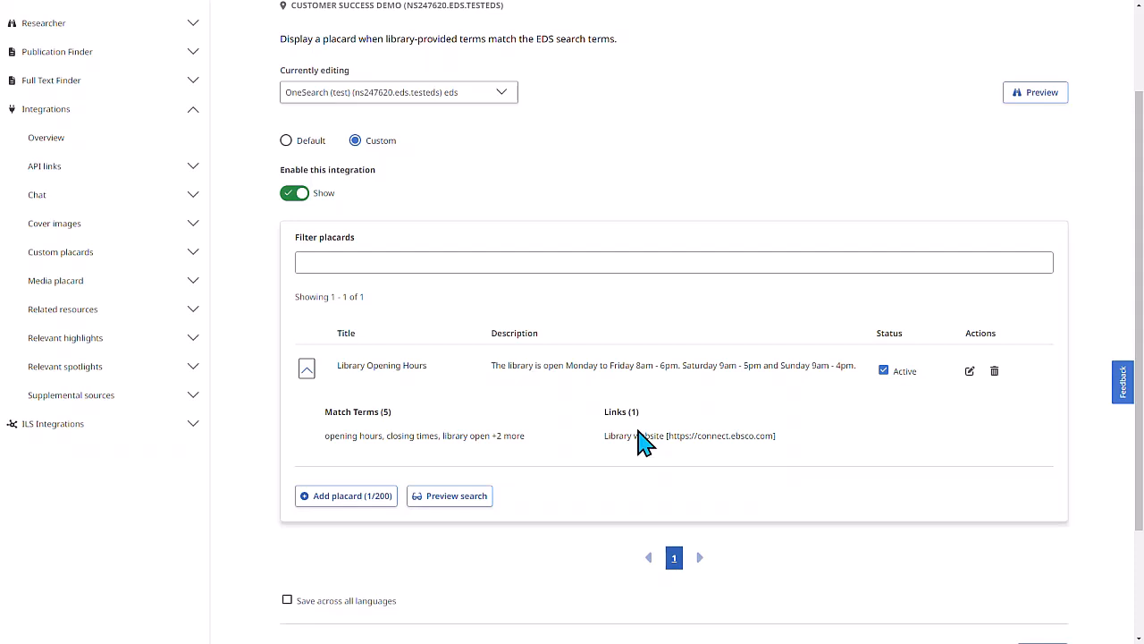
scroll(644, 442, down, 3)
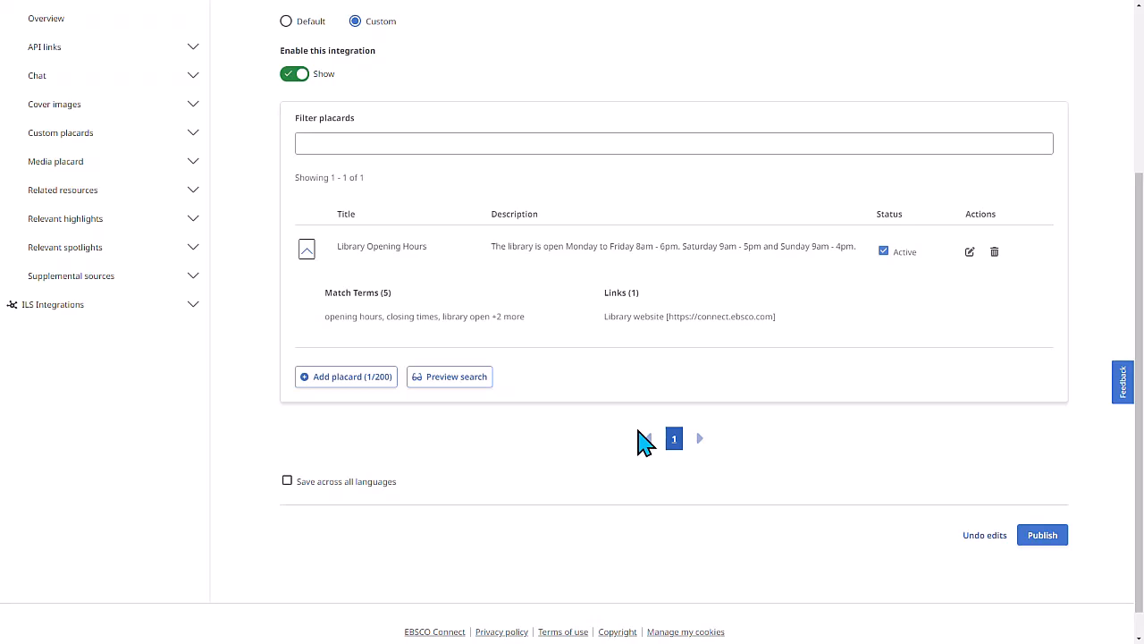
click(1043, 537)
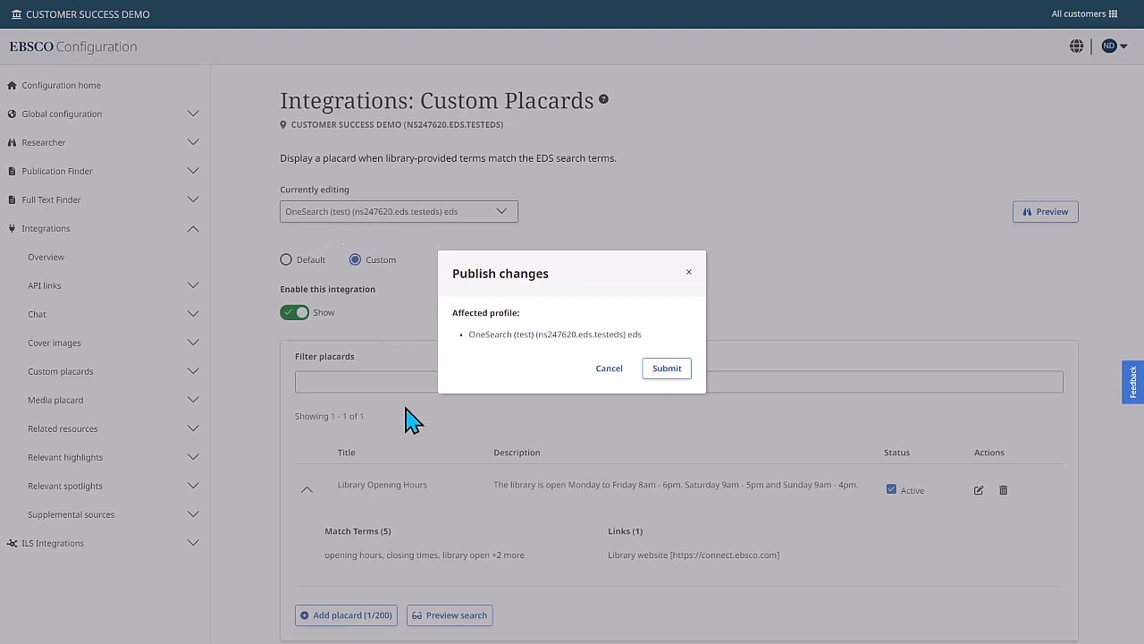
click(666, 369)
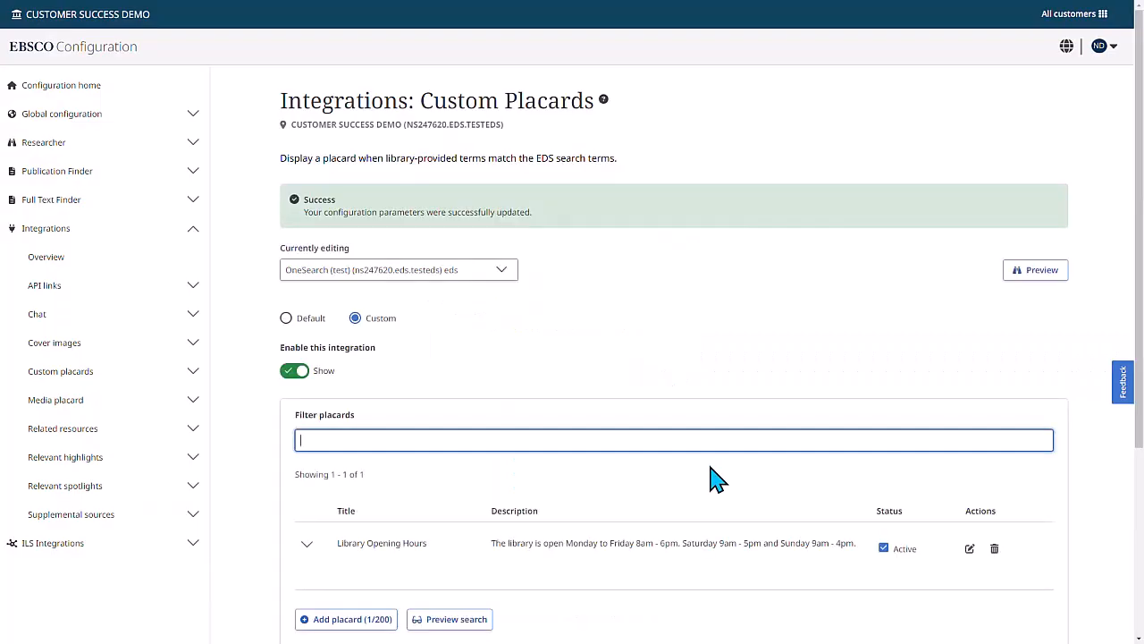
Preview where custom placards are located in the search interface and close the preview
click(1037, 278)
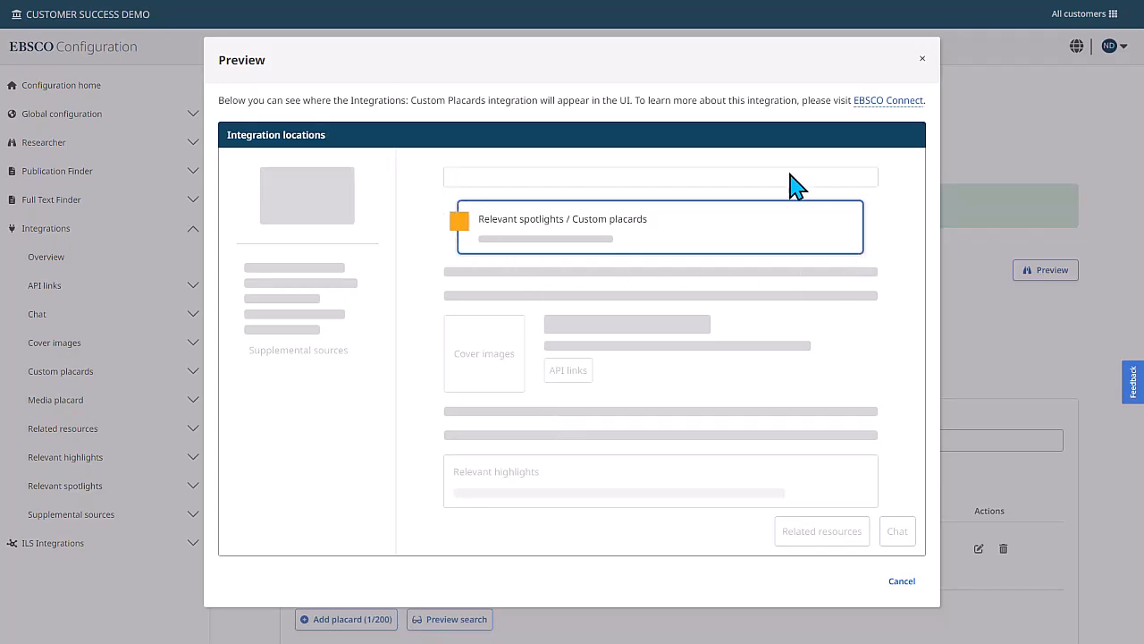
click(905, 586)
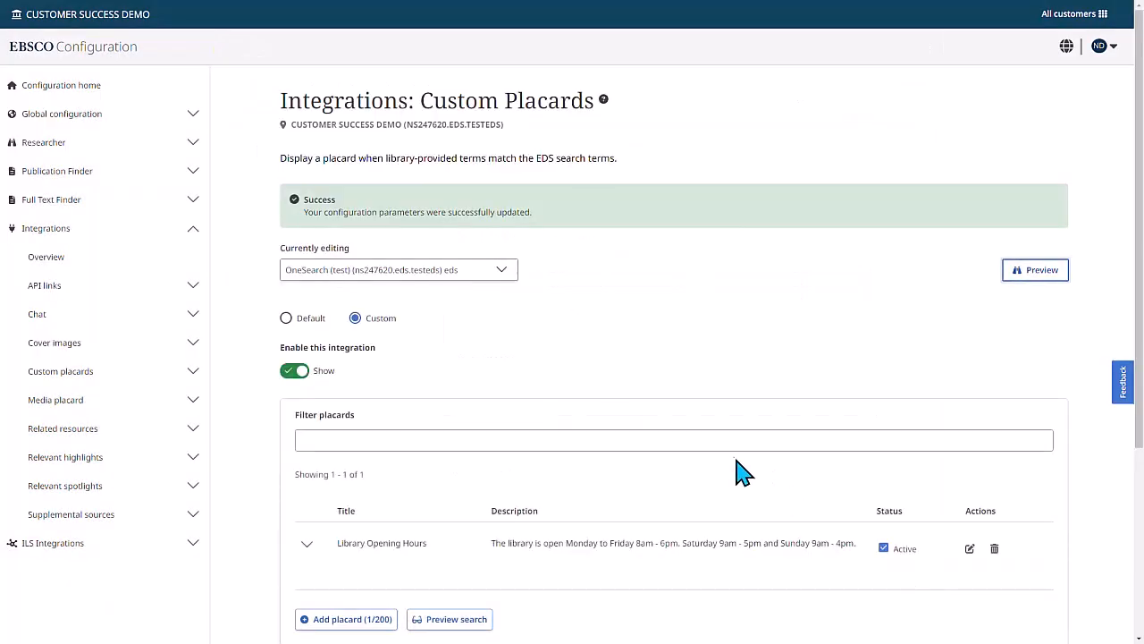
Open the Researcher branding settings and select the OneSearch (test) profile
click(40, 144)
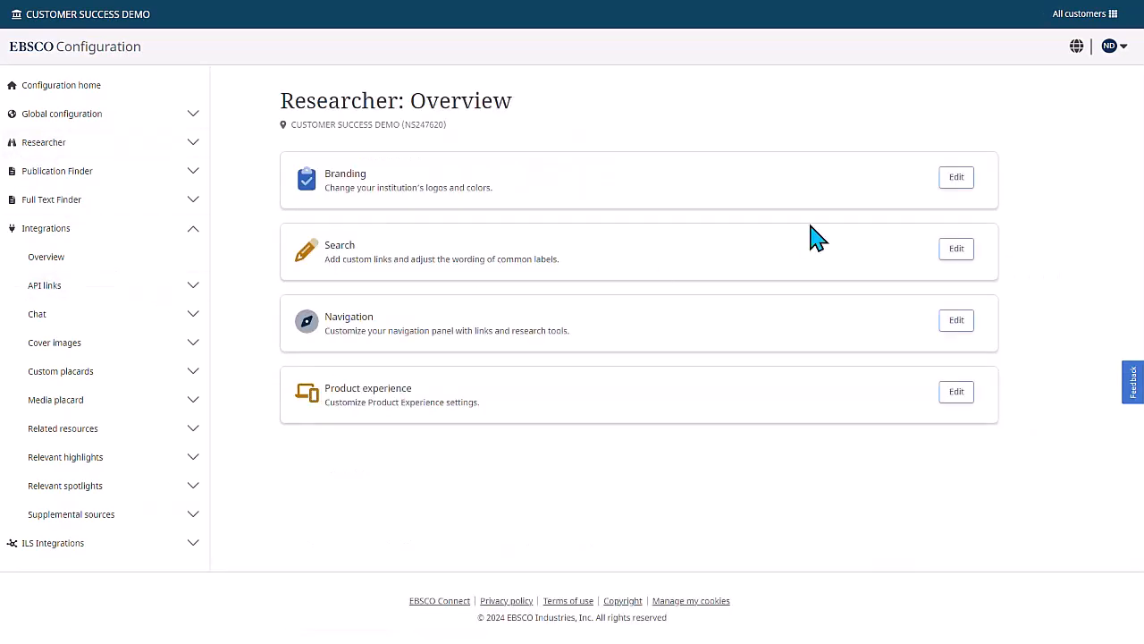
click(956, 181)
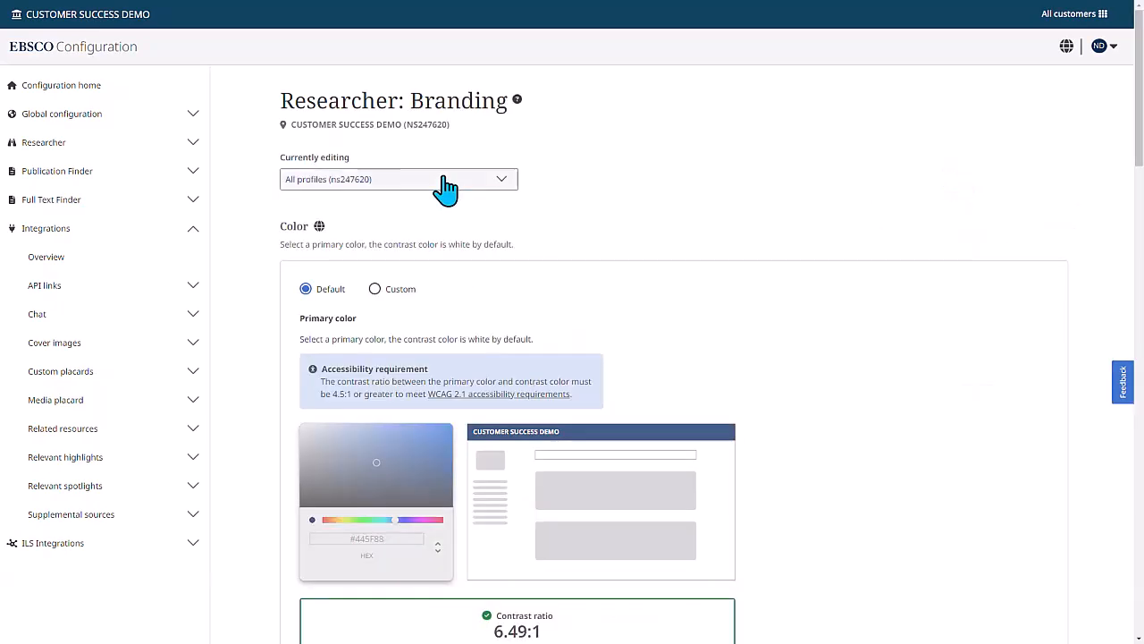
click(447, 183)
text(one)
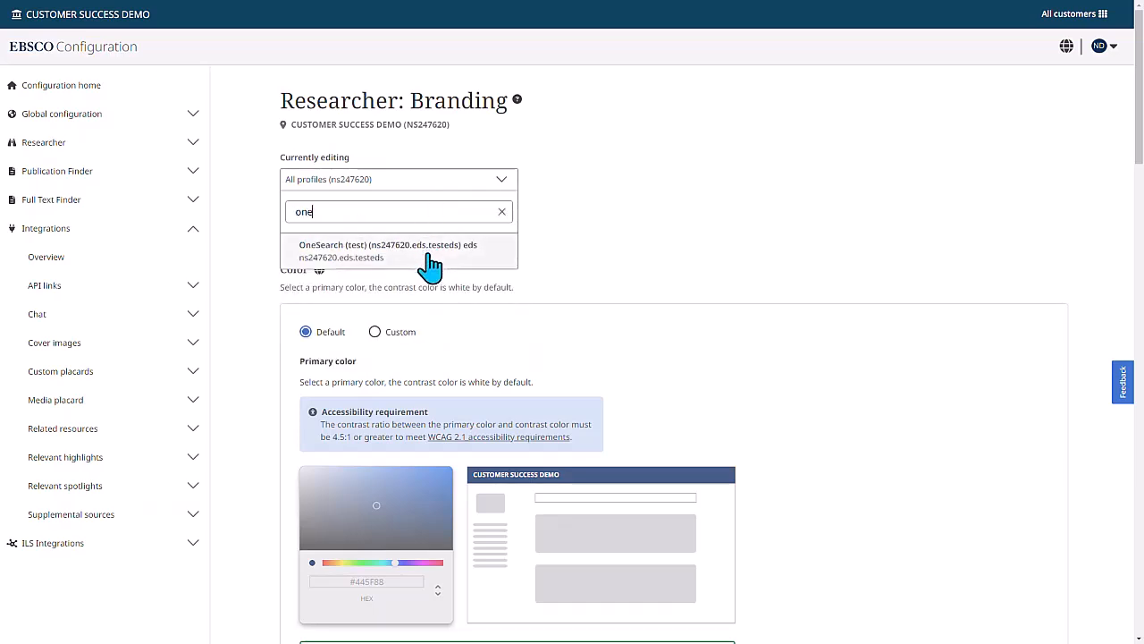
click(425, 252)
Preview the profile's search interface, exit preview mode and search for "library" to check the placard
click(1039, 182)
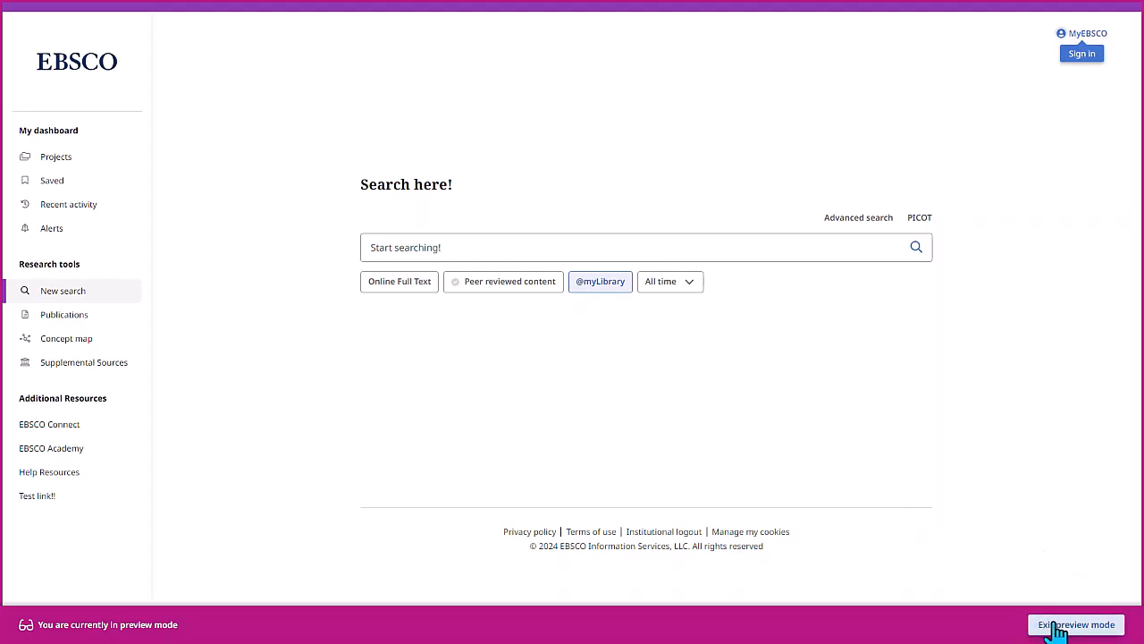
click(1083, 631)
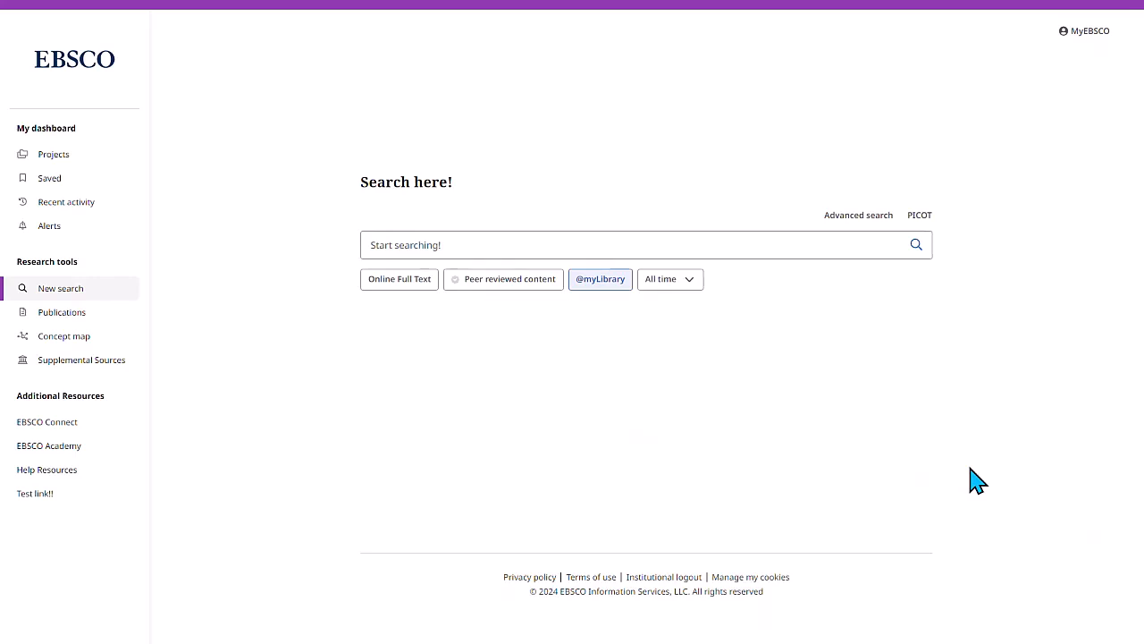
click(433, 238)
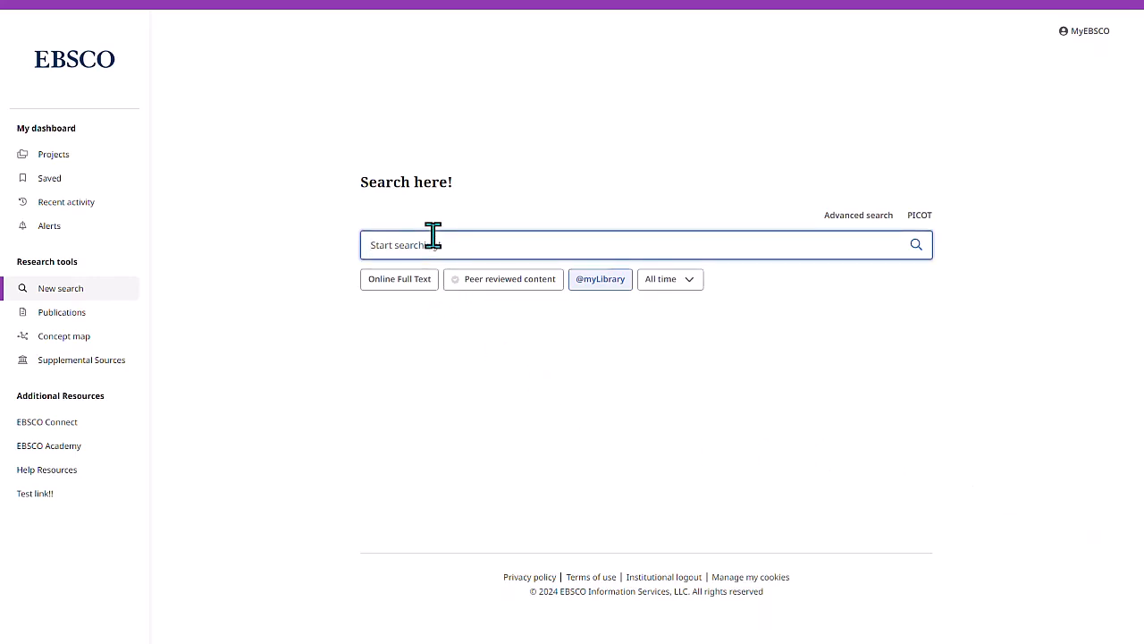
text(library)
key(Return)
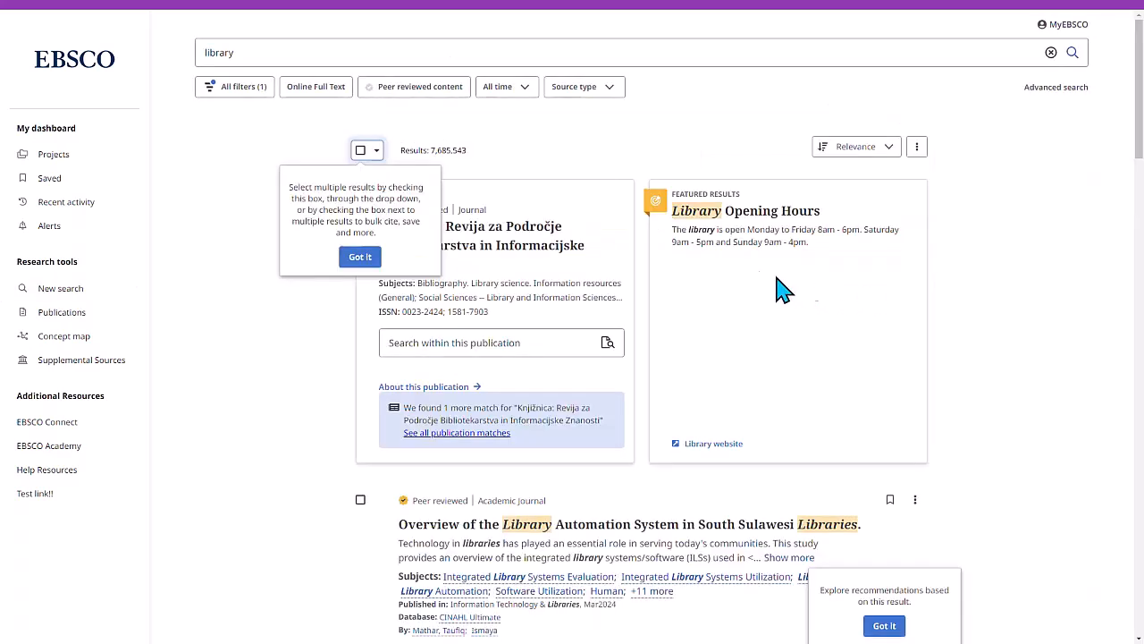
click(358, 258)
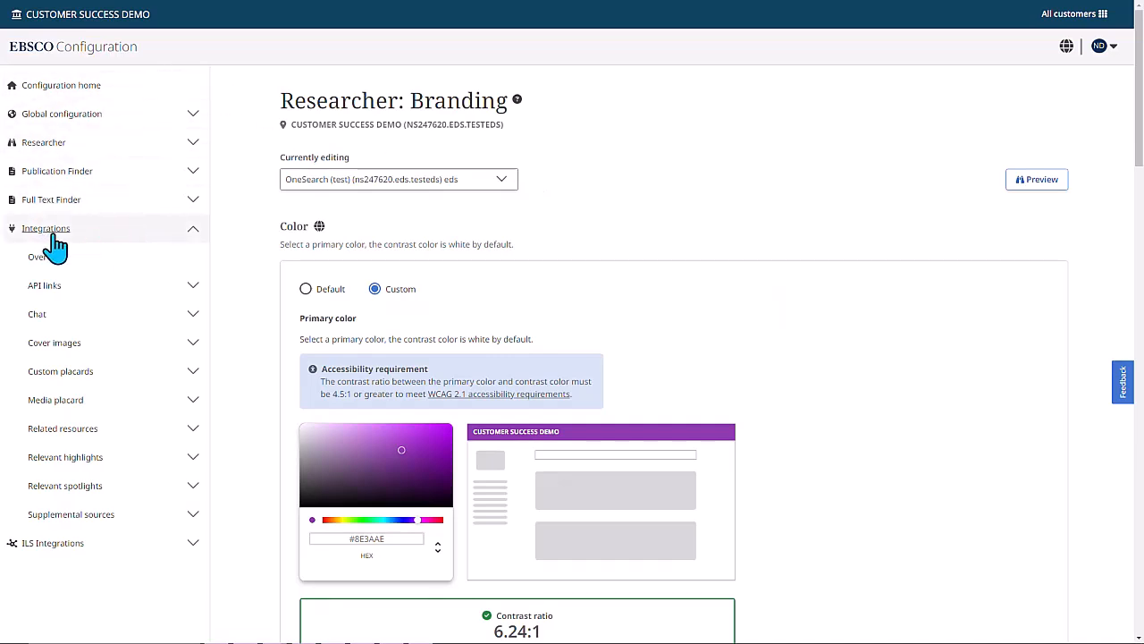
Return to the Custom placards settings under Integrations
click(192, 371)
click(63, 402)
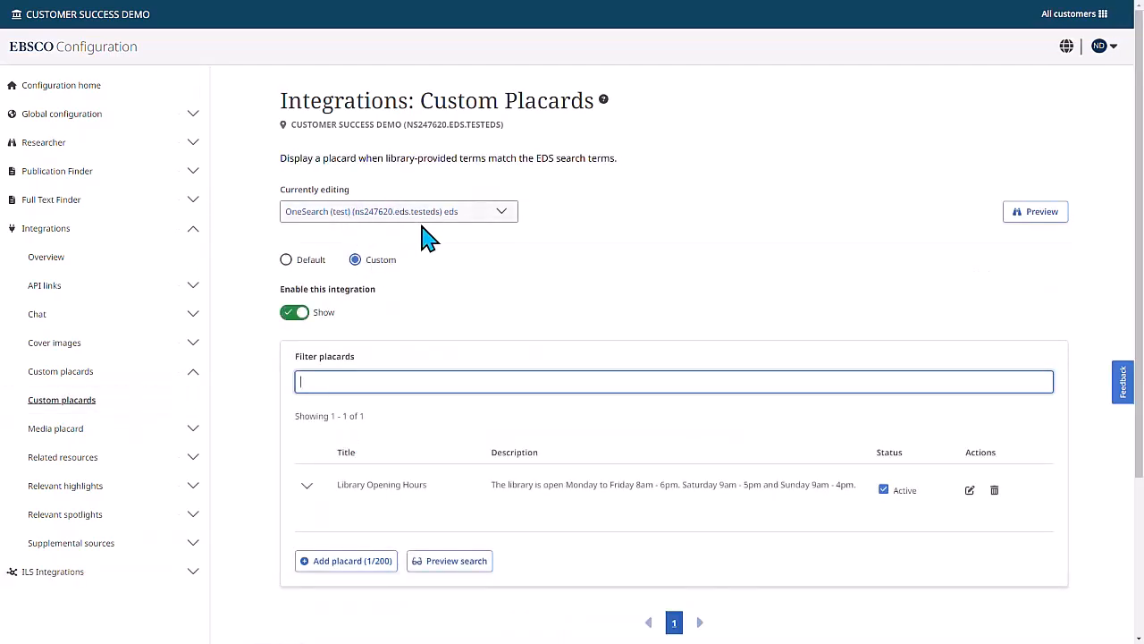
scroll(472, 288, down, 2)
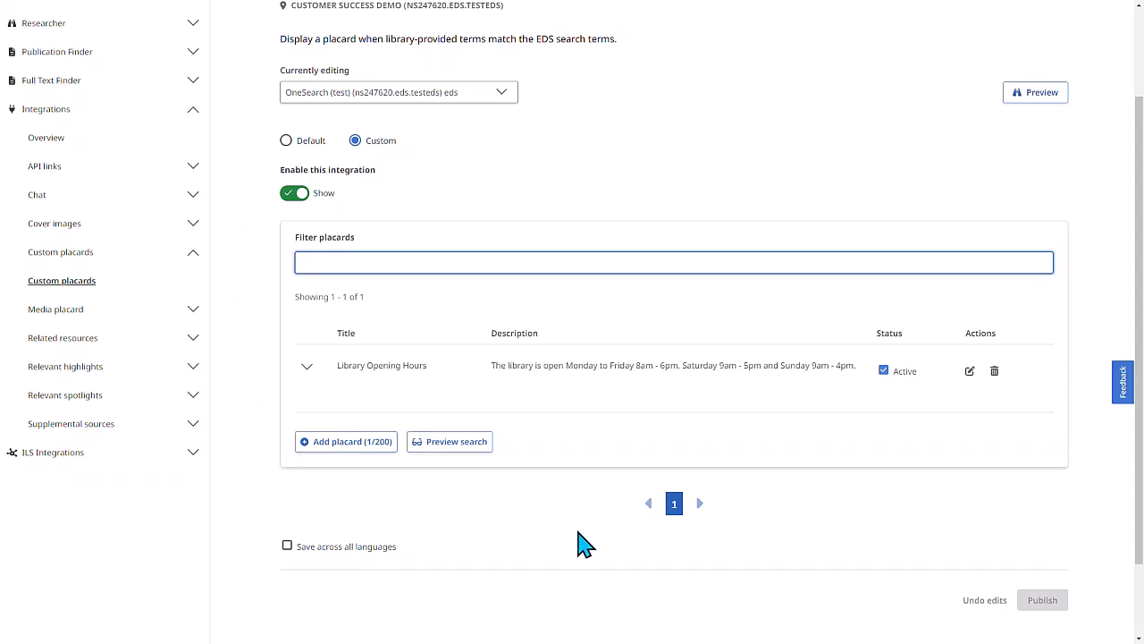
Open the Library Opening Hours placard for editing, review its fields and match terms, and close it without changes
click(971, 373)
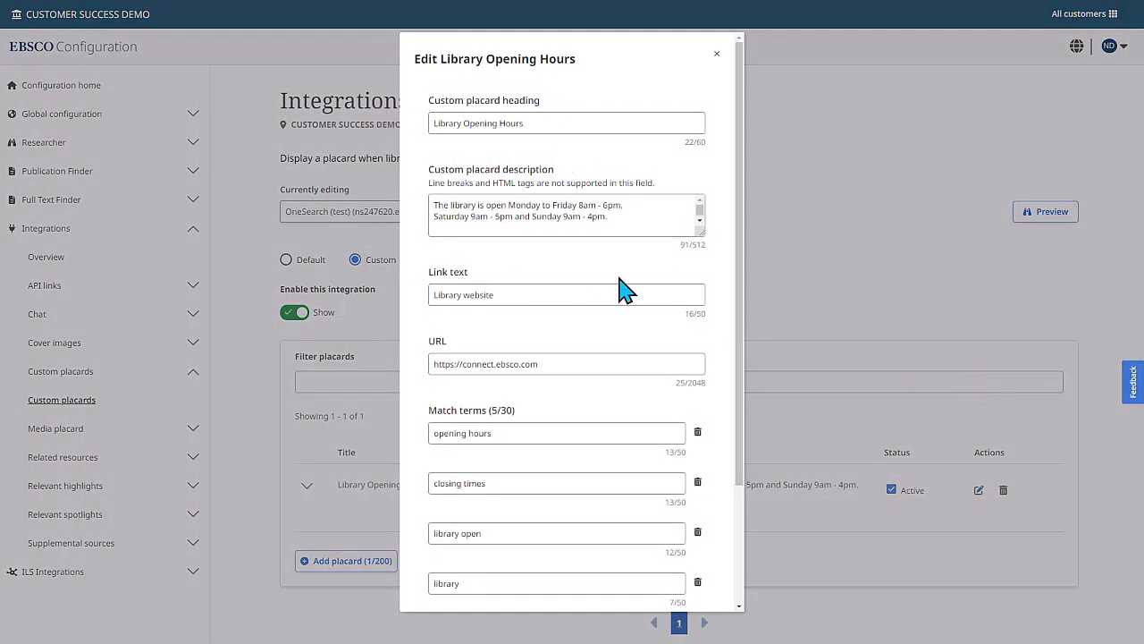
scroll(623, 289, down, 1)
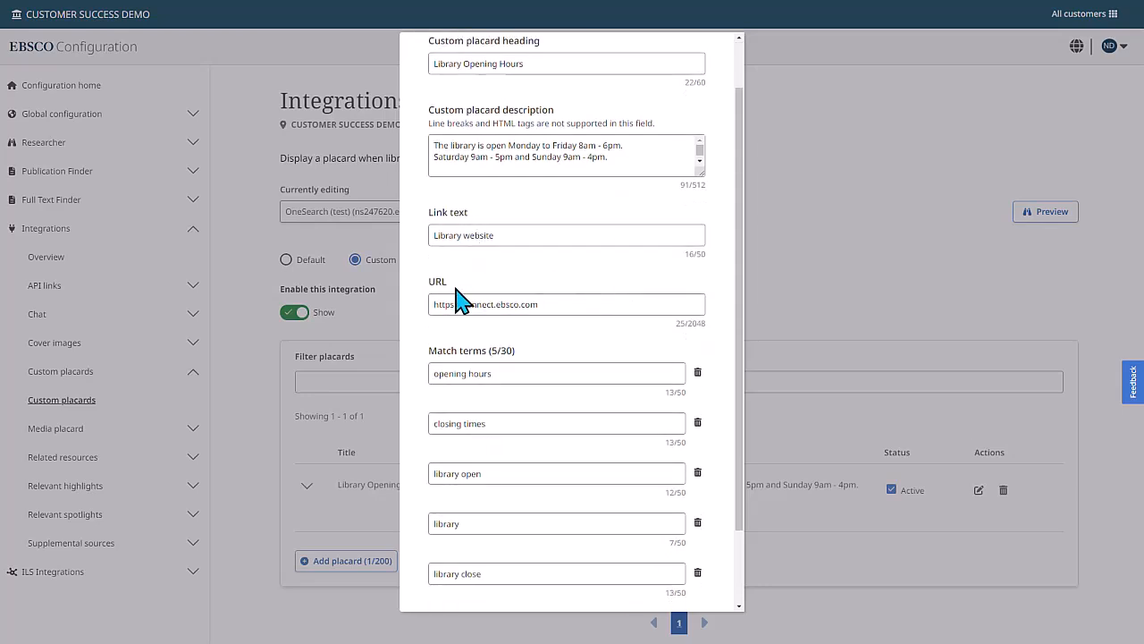
scroll(438, 344, down, 2)
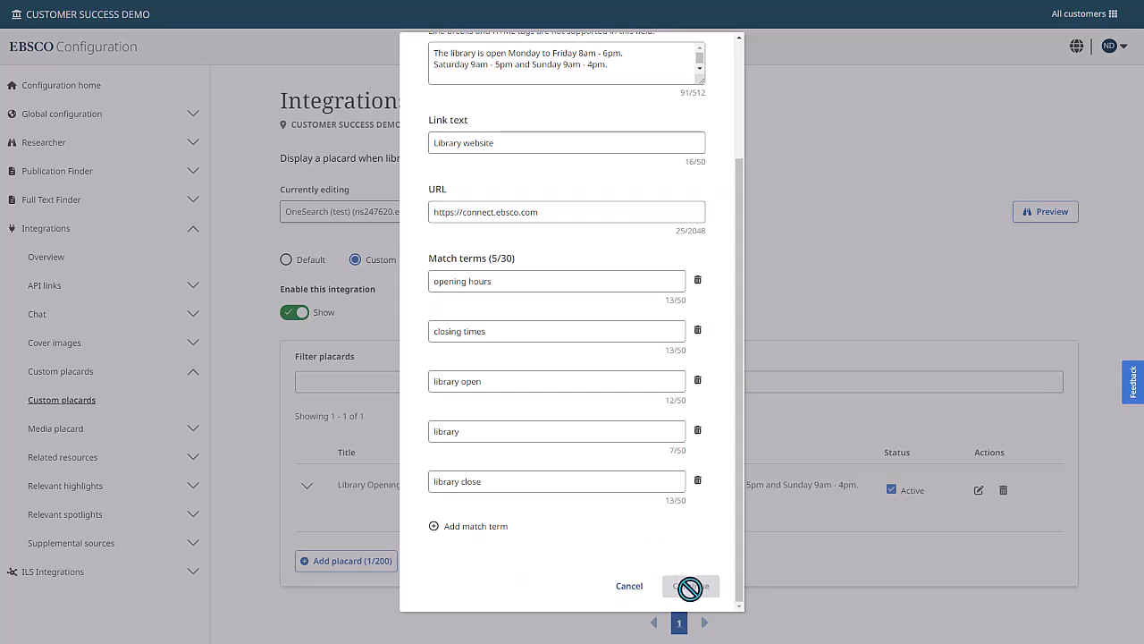
click(627, 588)
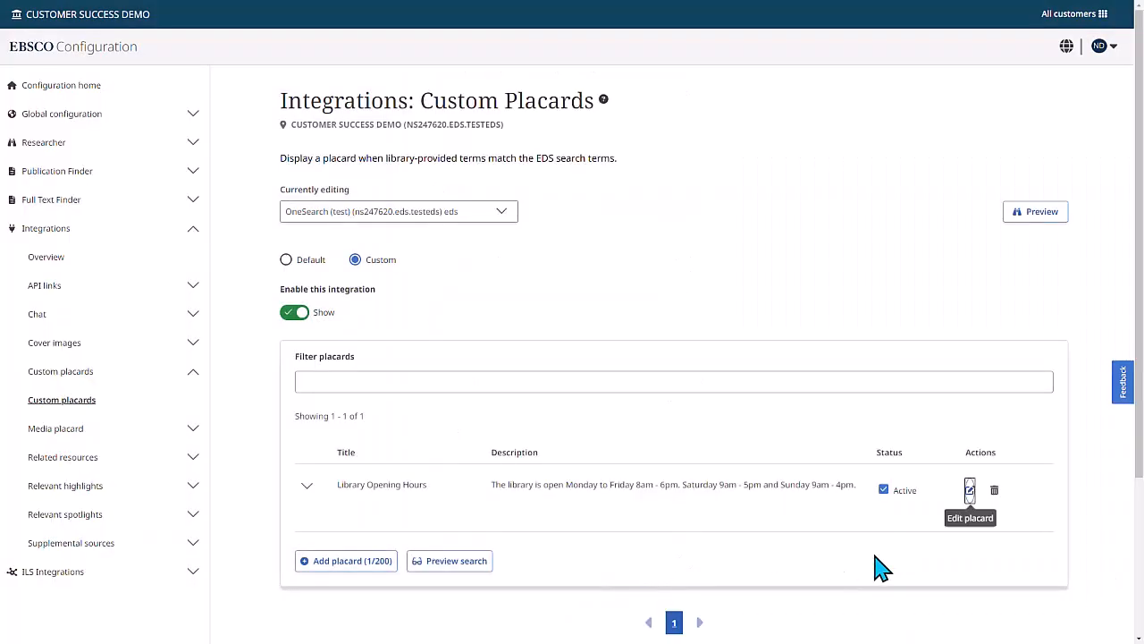
scroll(881, 568, down, 3)
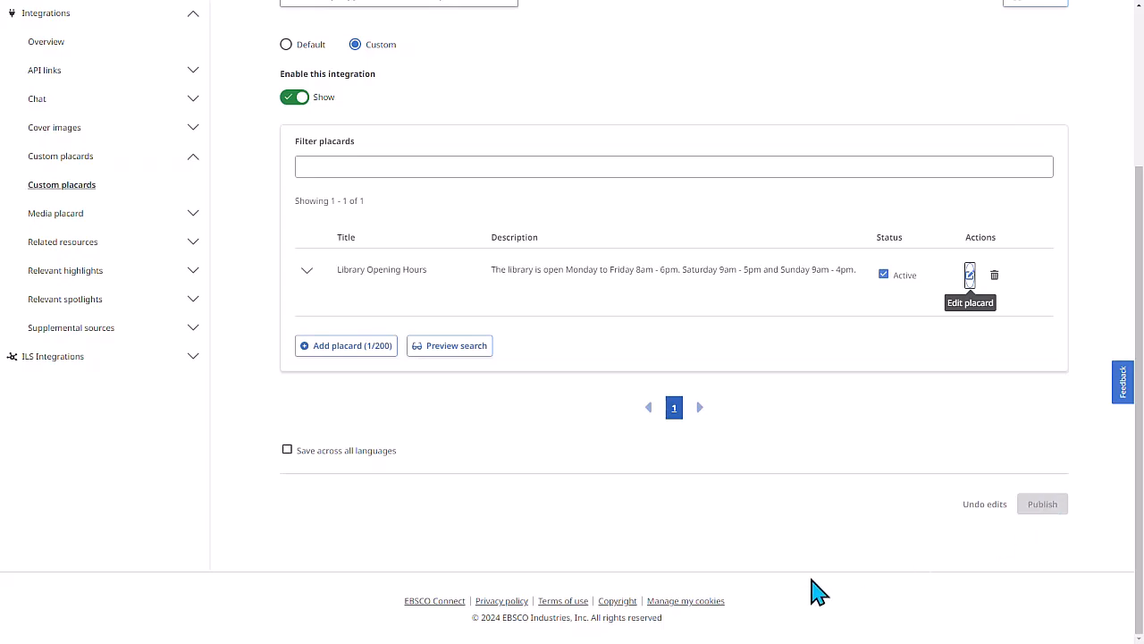